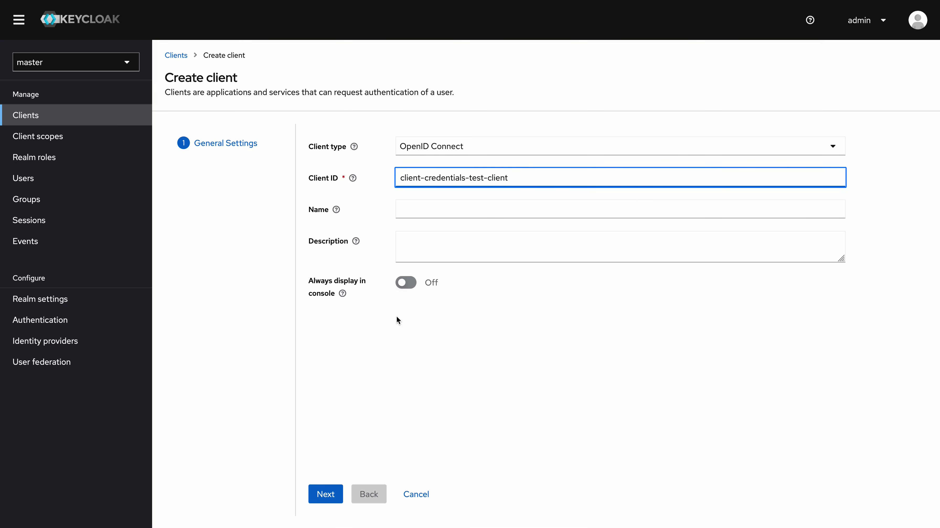
- Turn client authentication on, disable Standard flow and Direct access grants, enable Service accounts roles, and save the new client
click(330, 487)
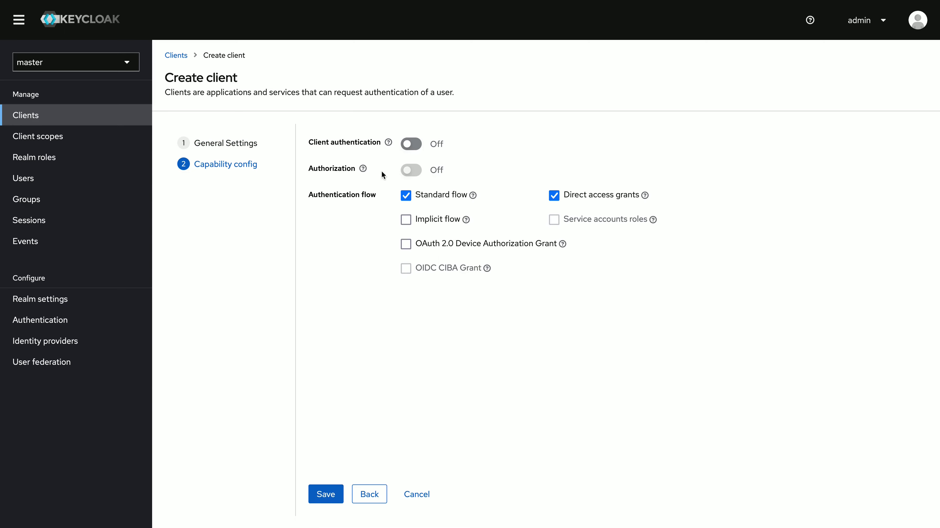
click(416, 144)
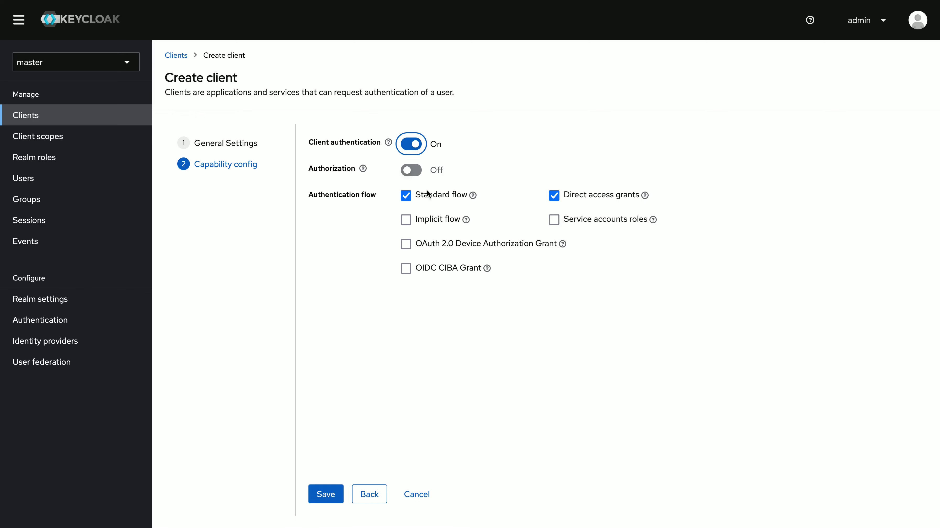
click(407, 196)
click(555, 197)
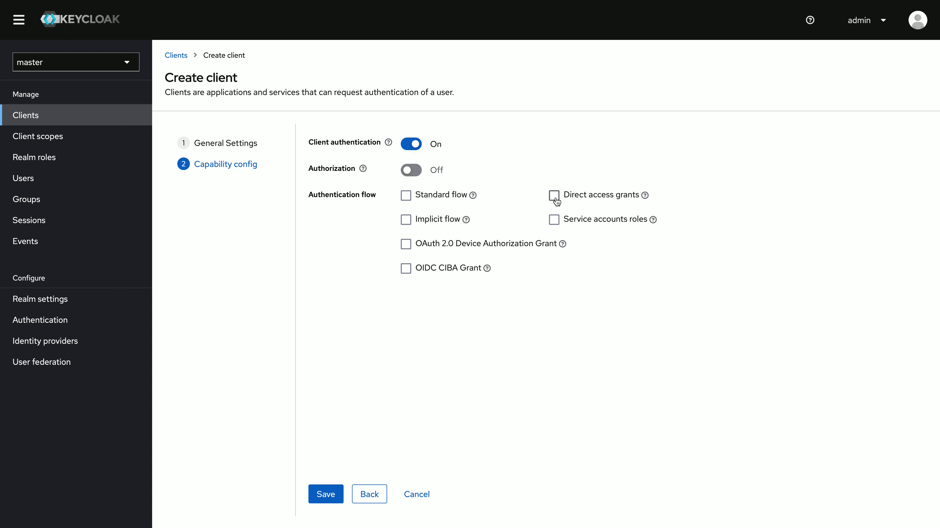
click(557, 222)
click(325, 493)
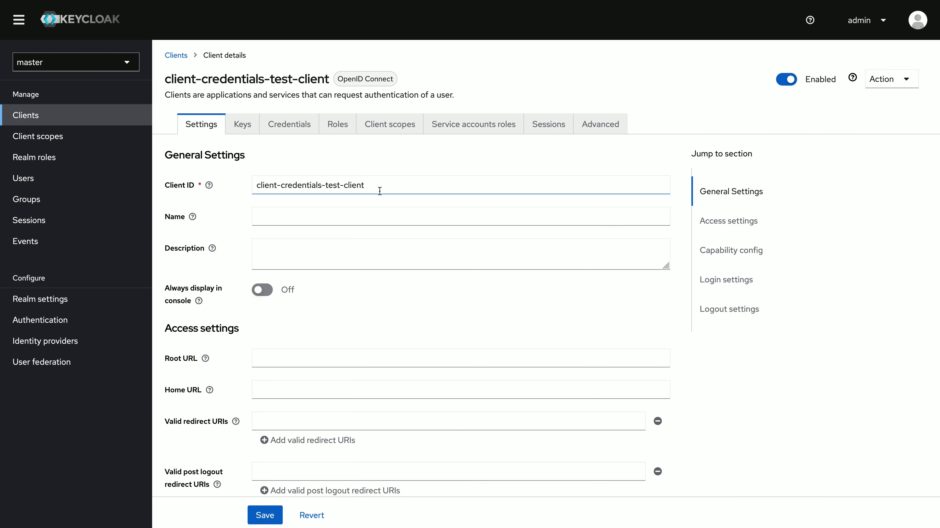
- Copy the client secret from the credentials of client-credentials-test-client
click(306, 128)
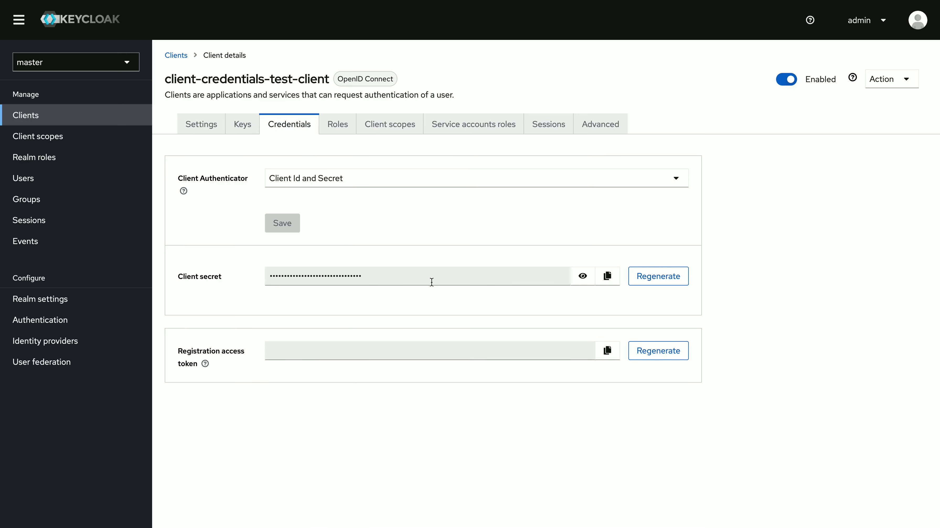
click(604, 274)
- Open the master realm's OpenID Endpoint Configuration and copy the token_endpoint link
click(59, 300)
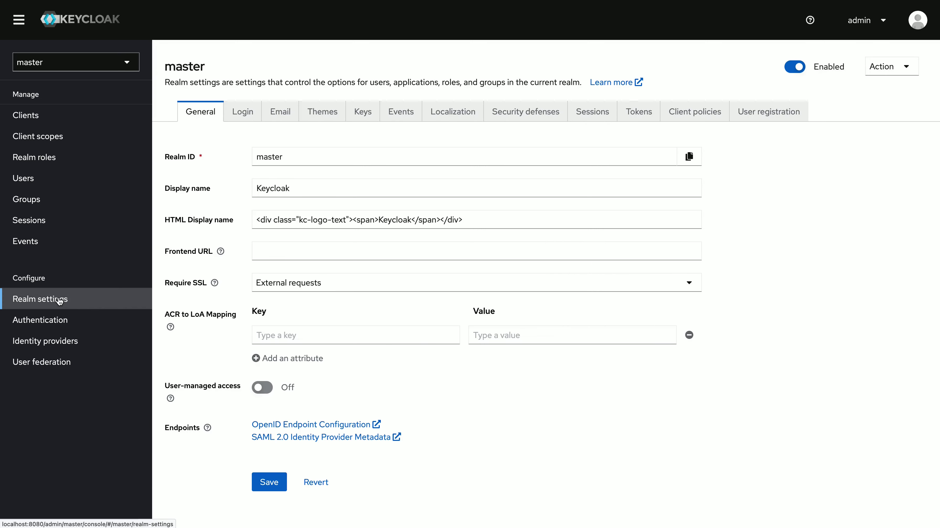
click(335, 421)
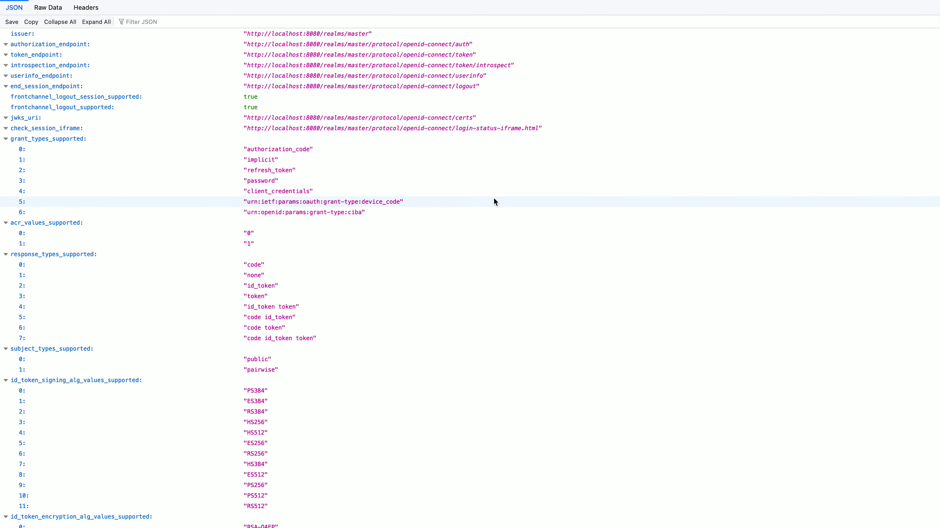
right_click(354, 56)
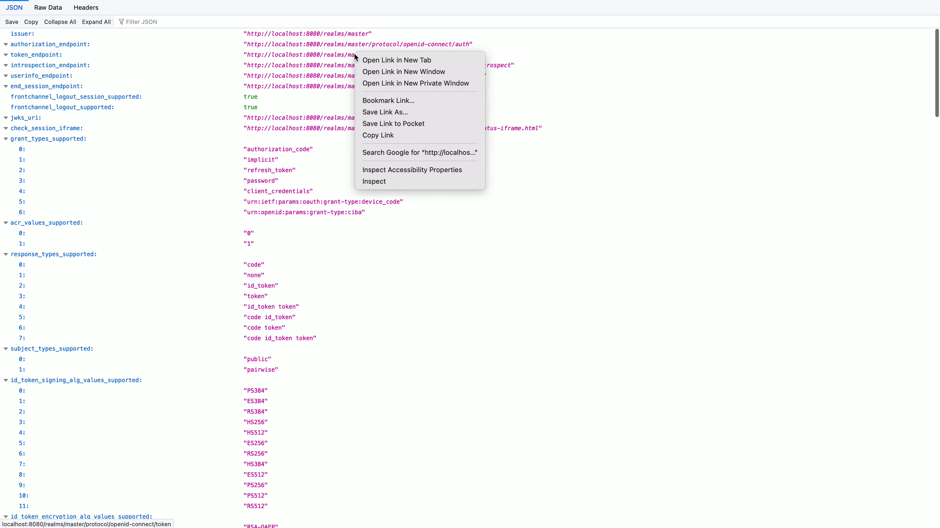
click(382, 135)
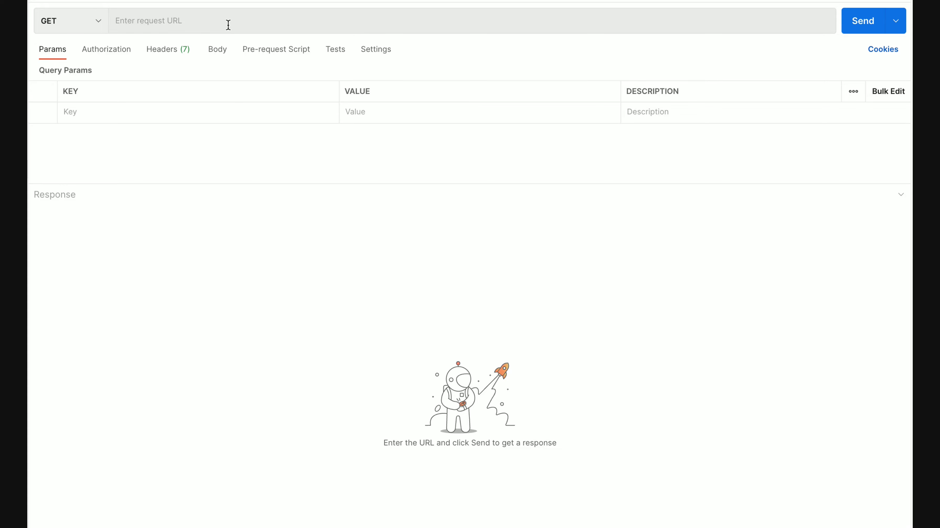
click(228, 25)
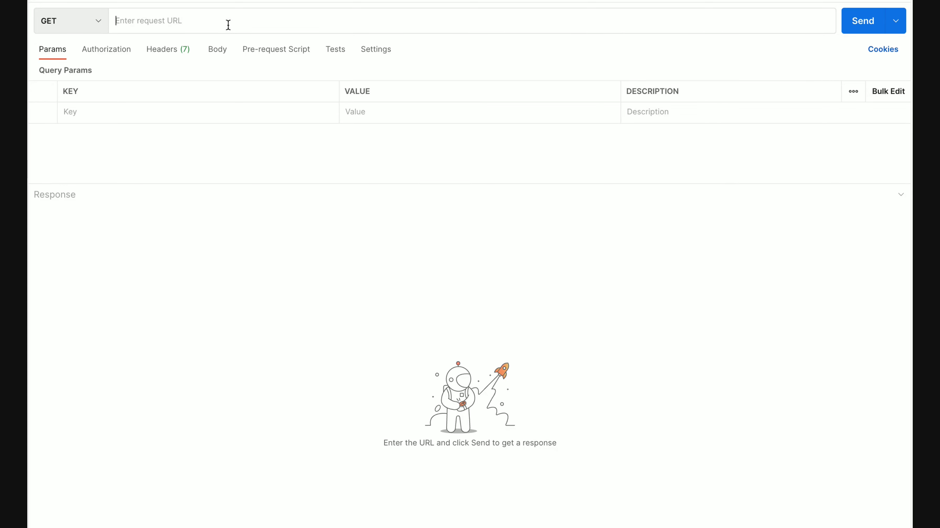
key(ctrl+v)
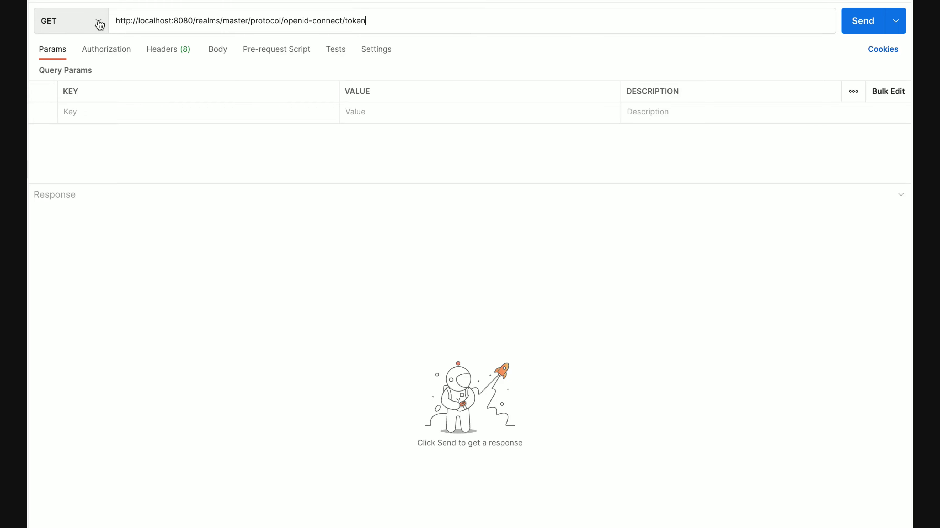
click(99, 24)
click(75, 73)
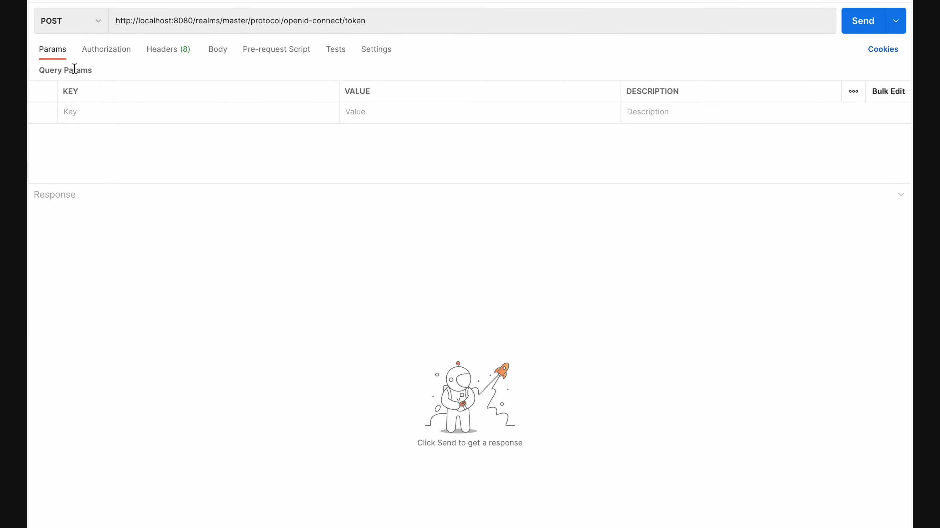
- Set the request body to x-www-form-urlencoded and add the field grant_type with the value client_credentials
click(220, 52)
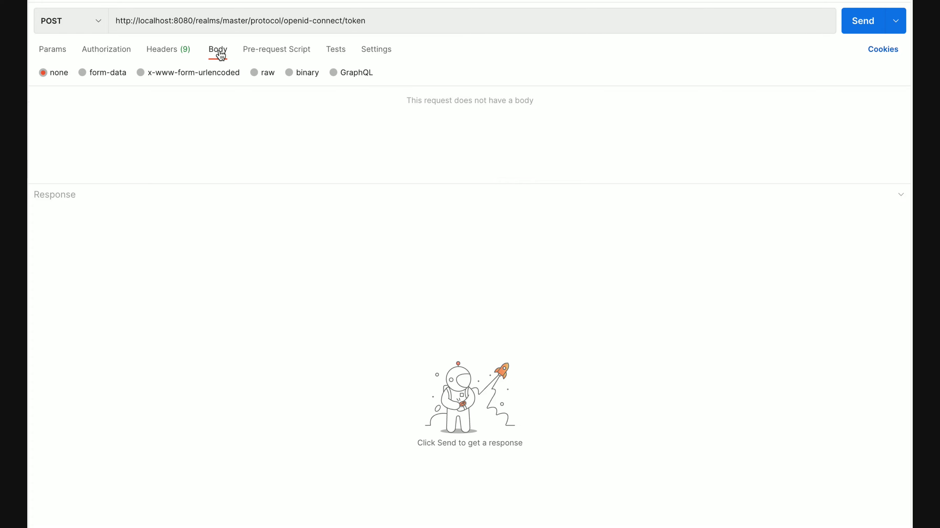
click(178, 78)
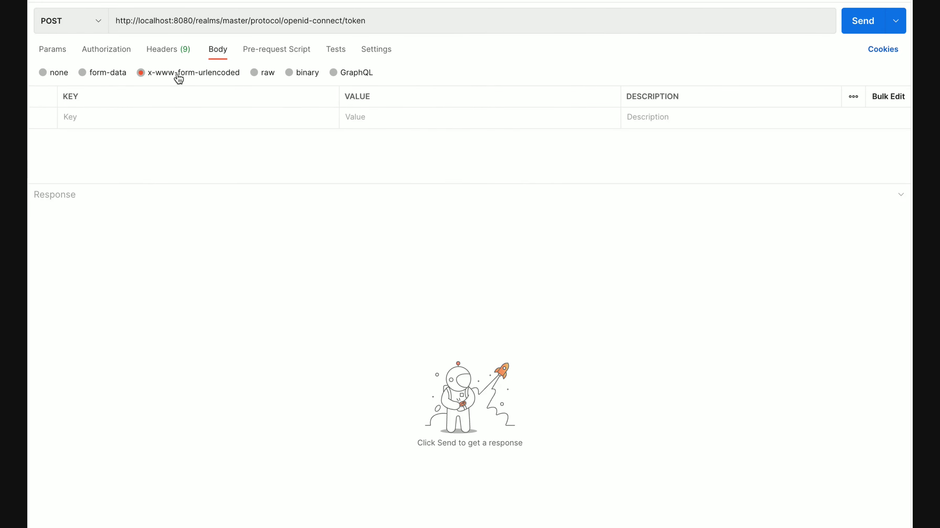
click(157, 120)
text(grant)
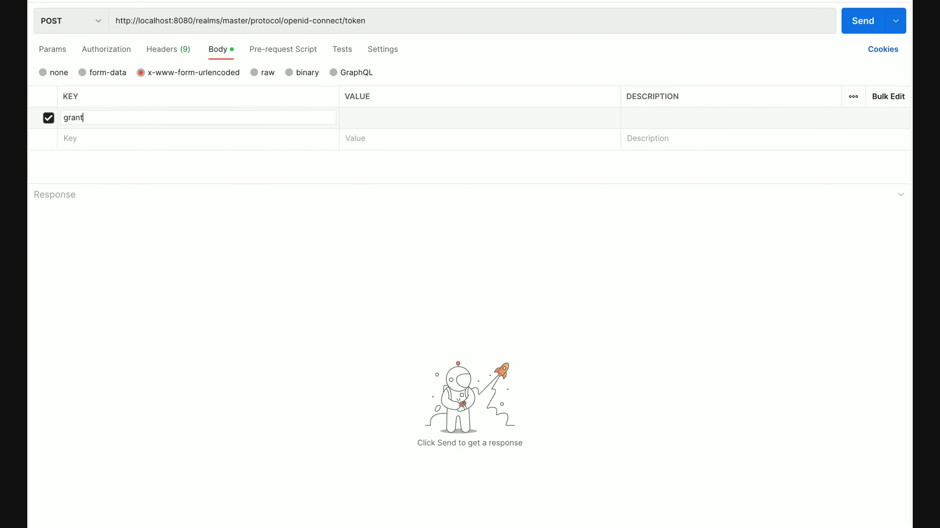
text(_type)
key(Tab)
text(clien)
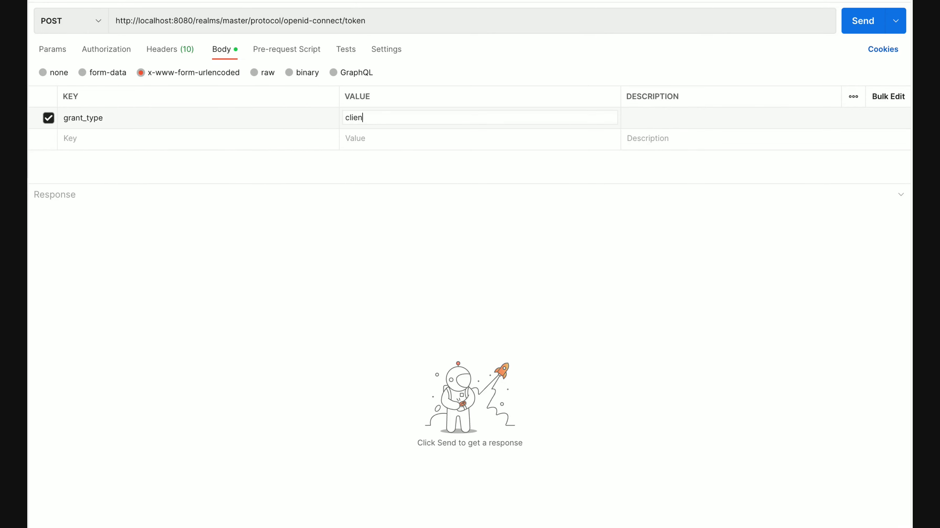
text(t_credentials)
- Add the body field client_id with the value client-credentials-test-client
click(108, 140)
text(c)
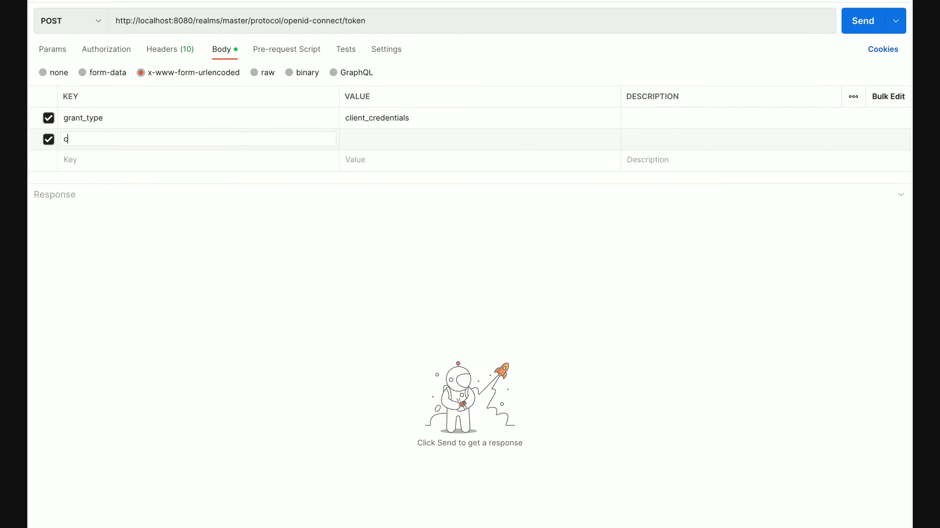
text(lient_id)
click(397, 140)
key(ctrl+v)
- Add the body field client_secret, paste the copied client secret as its value, and send the token request
click(286, 159)
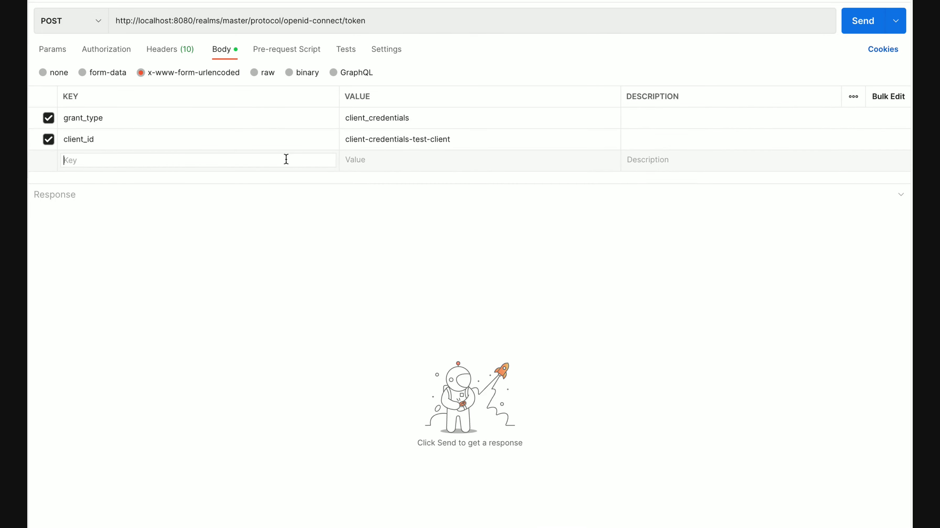
text(client)
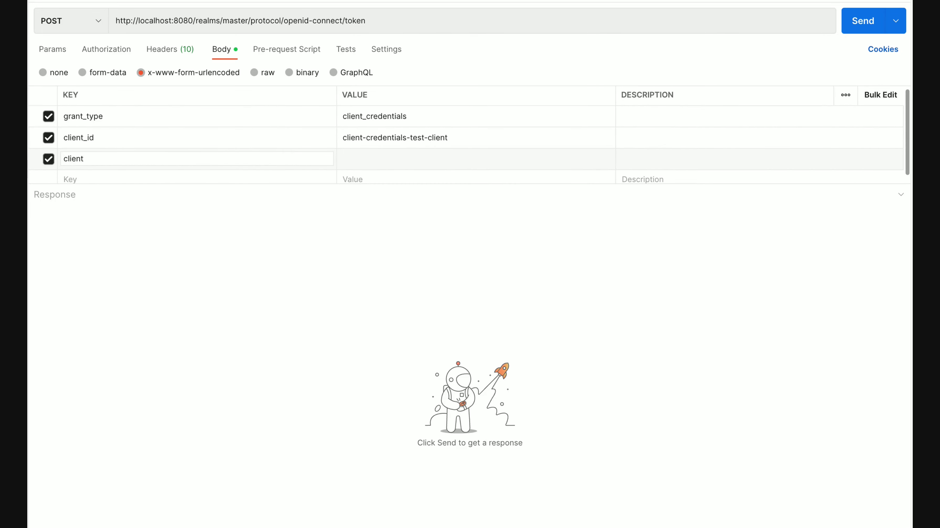
text(_secret)
click(384, 159)
key(ctrl+v)
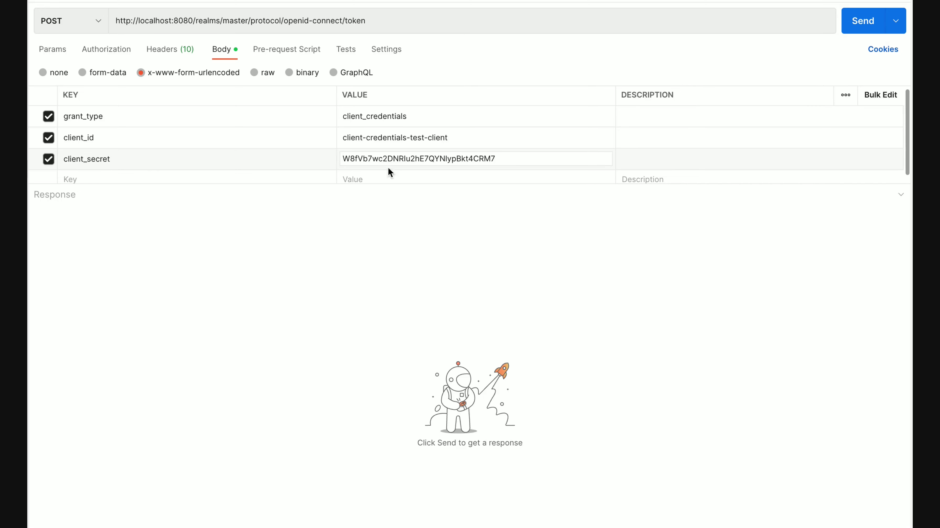
click(477, 263)
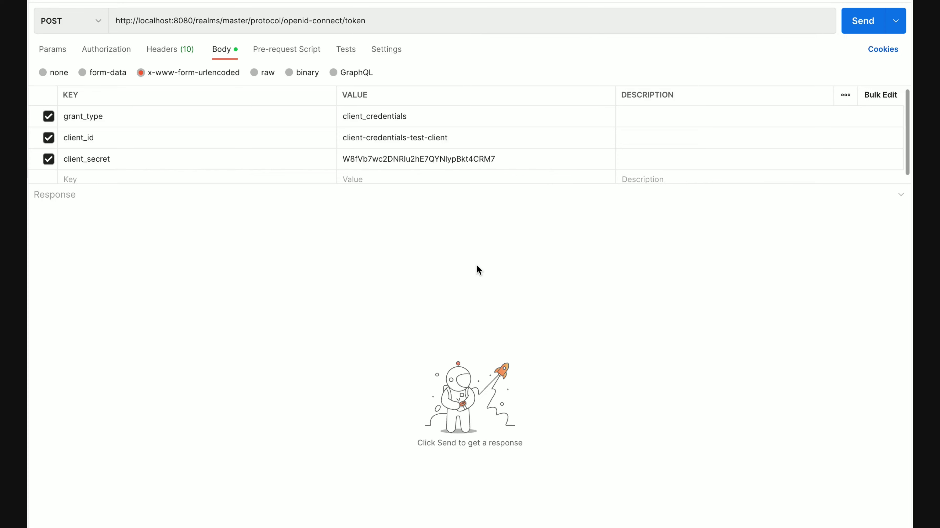
click(852, 26)
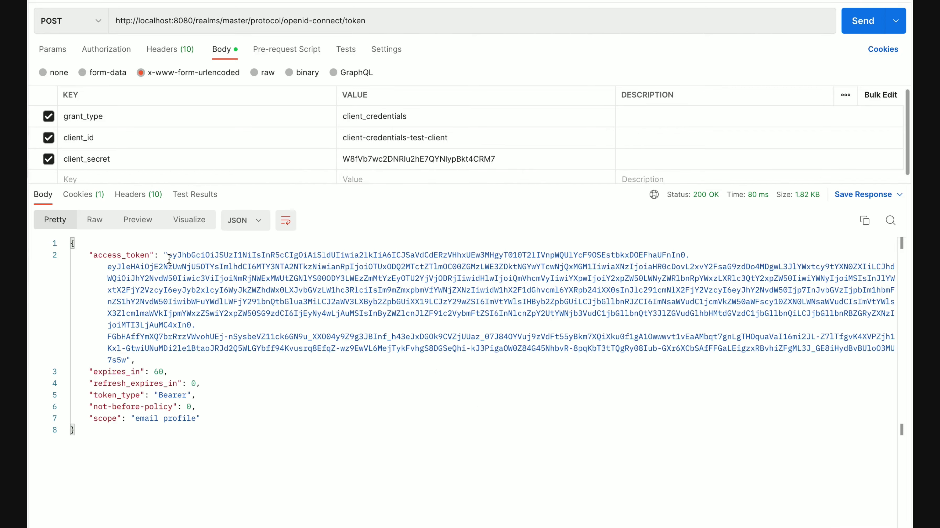